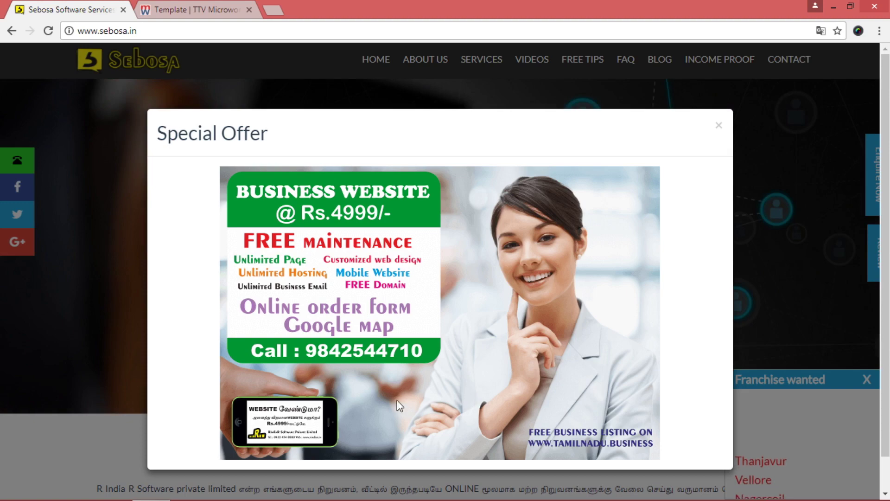
Go to the Microworkers site and open its new-account registration form (signup.php)
{"action": "left_click", "coordinate": [194, 13]}
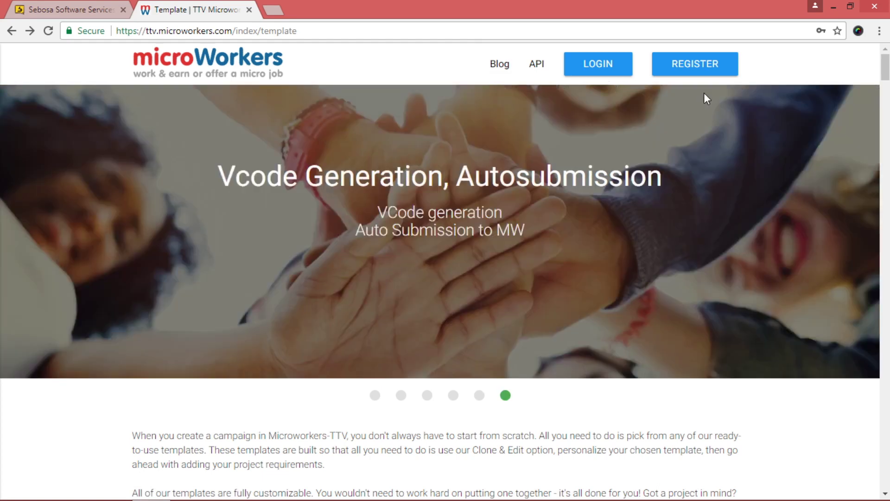
{"action": "left_click", "coordinate": [602, 68]}
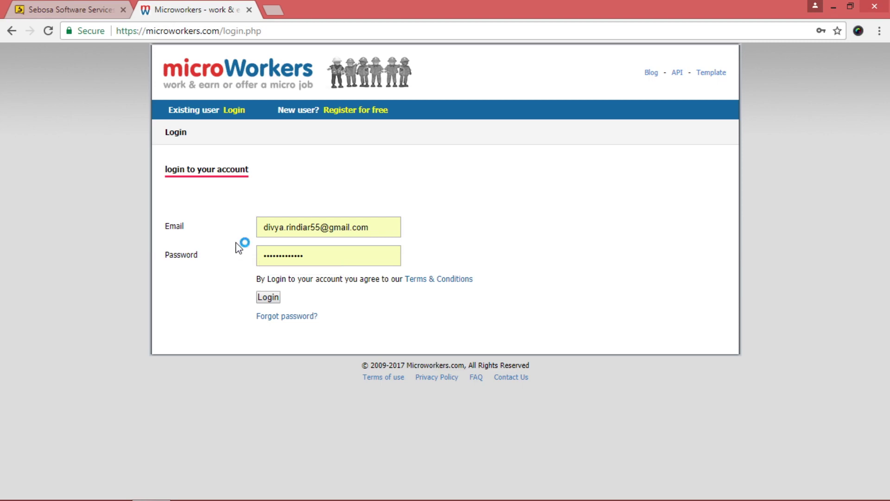
{"action": "left_click", "coordinate": [11, 32]}
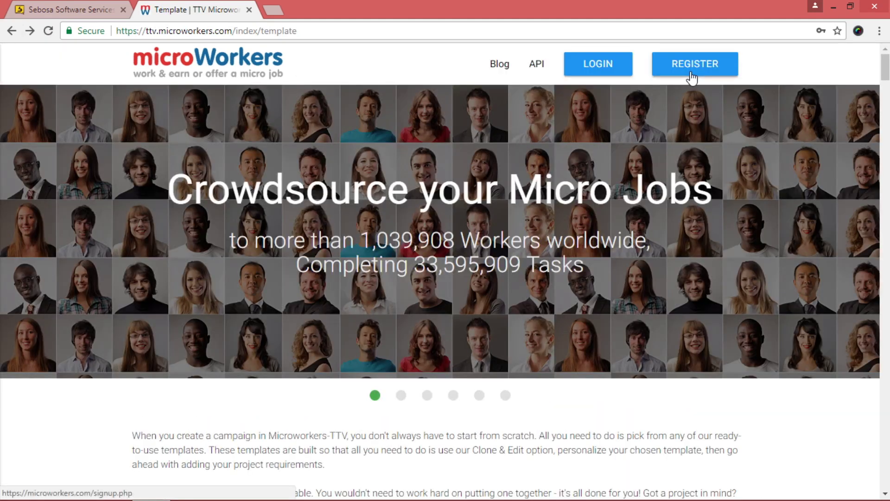
{"action": "left_click", "coordinate": [692, 76]}
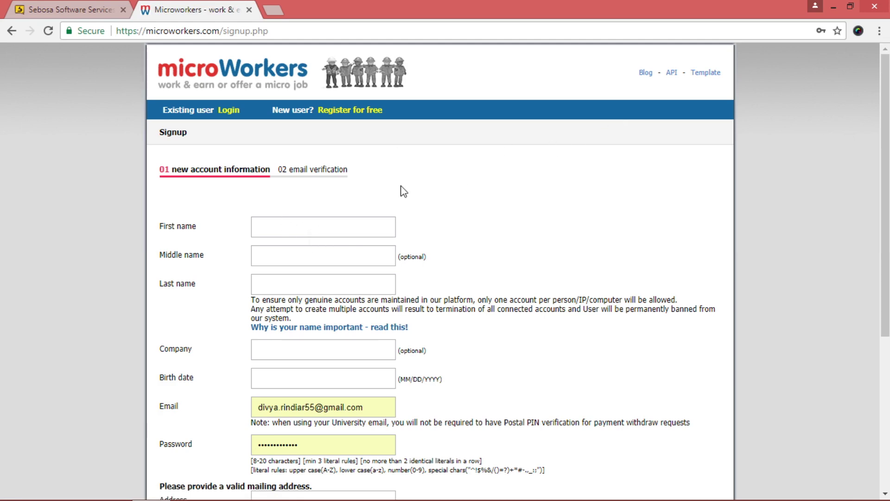
{"action": "scroll", "coordinate": [431, 306], "scroll_direction": "down", "scroll_amount": 5}
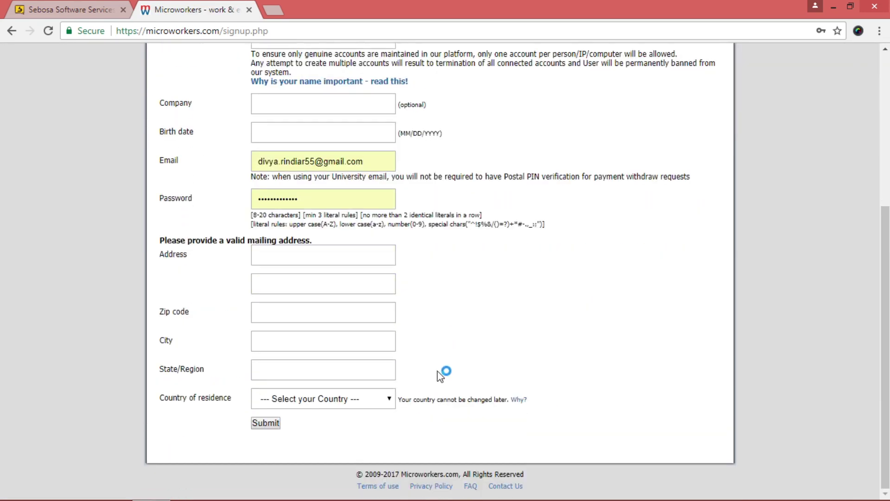
{"action": "scroll", "coordinate": [437, 373], "scroll_direction": "up", "scroll_amount": 5}
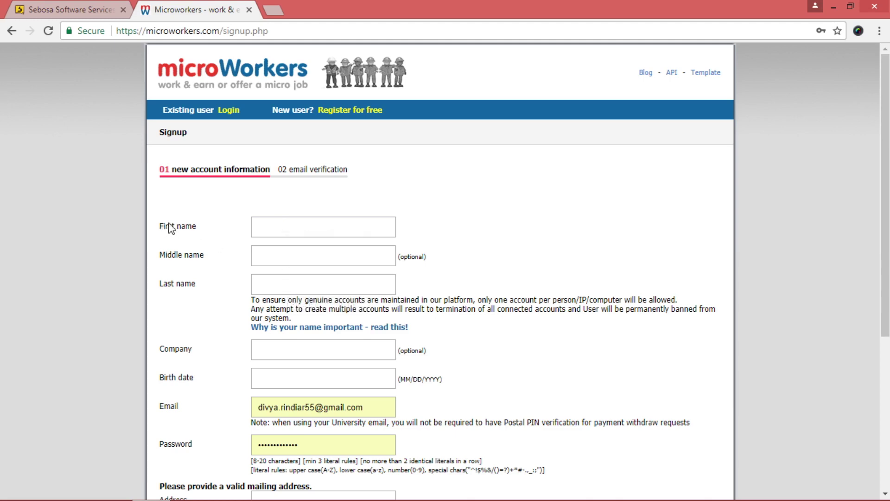
{"action": "left_click", "coordinate": [256, 228]}
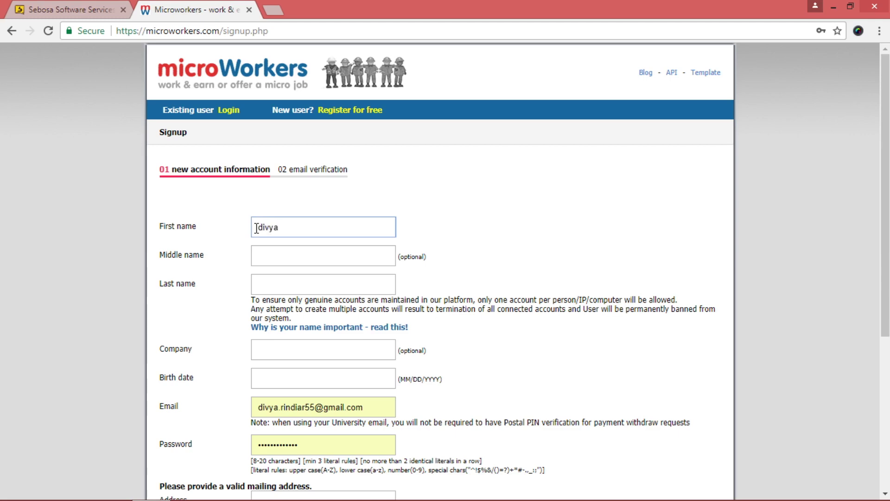
Enter the user's first, middle and last names in the signup name fields
{"action": "left_click", "coordinate": [269, 259]}
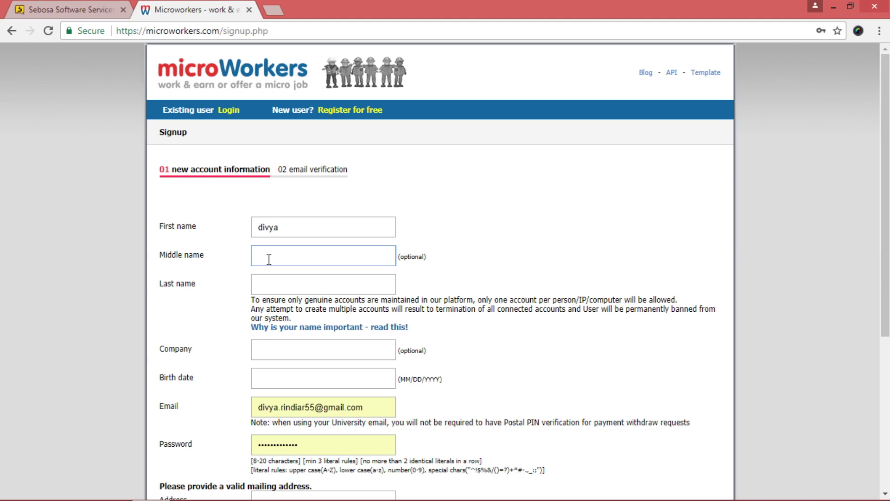
{"action": "left_click", "coordinate": [315, 284]}
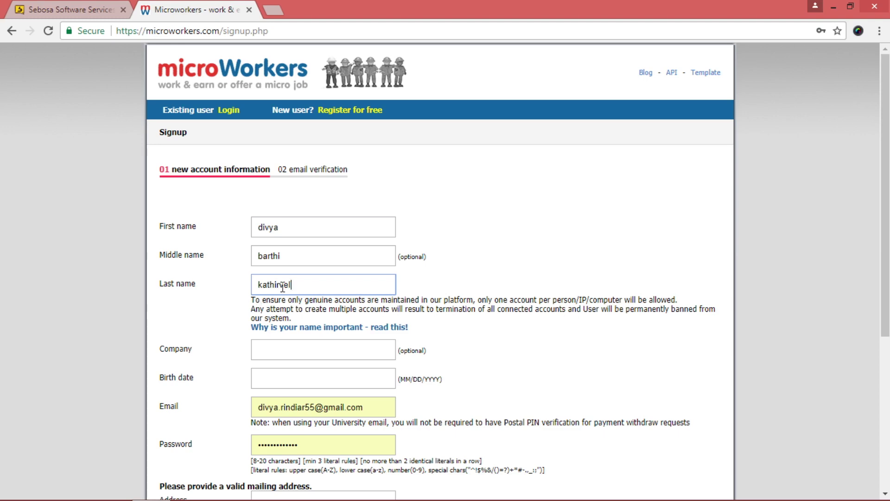
{"action": "scroll", "coordinate": [283, 288], "scroll_direction": "down", "scroll_amount": 1}
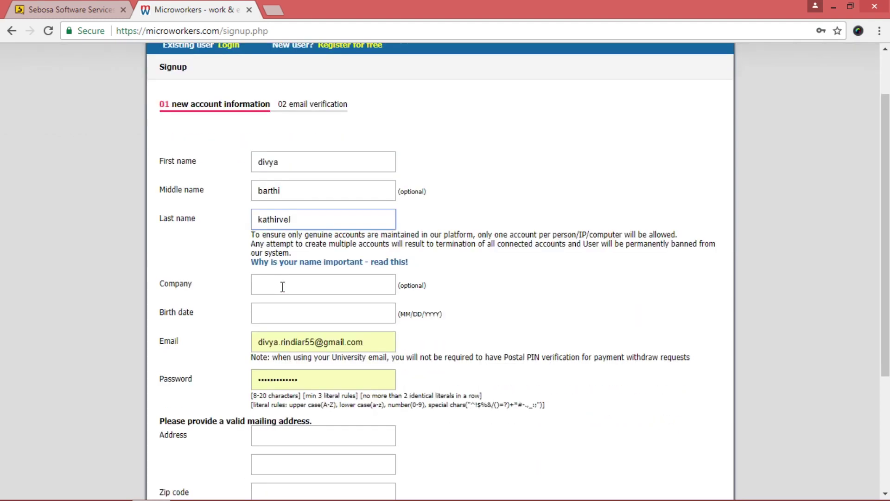
Enter 'RIndiaR software (p) Ltd' as the company name
{"action": "left_click", "coordinate": [282, 287]}
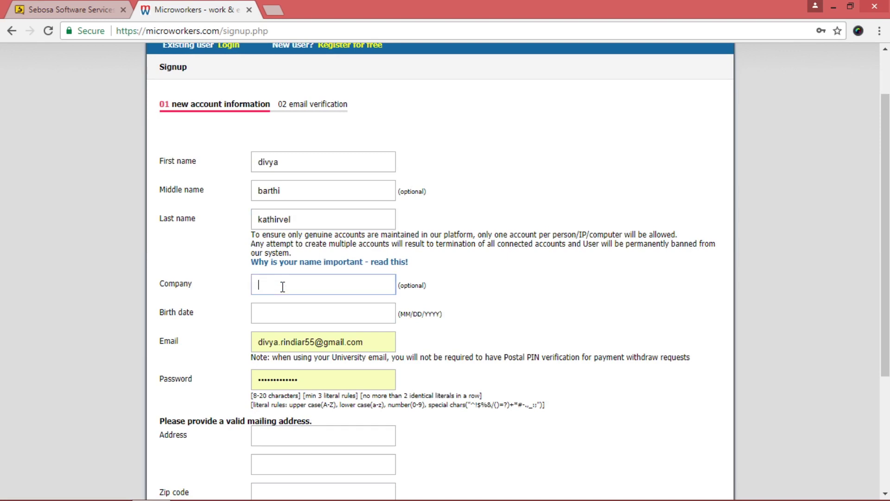
{"action": "type", "text": "RIndiaR software (p) Ltd"}
{"action": "scroll", "coordinate": [264, 290], "scroll_direction": "down", "scroll_amount": 1}
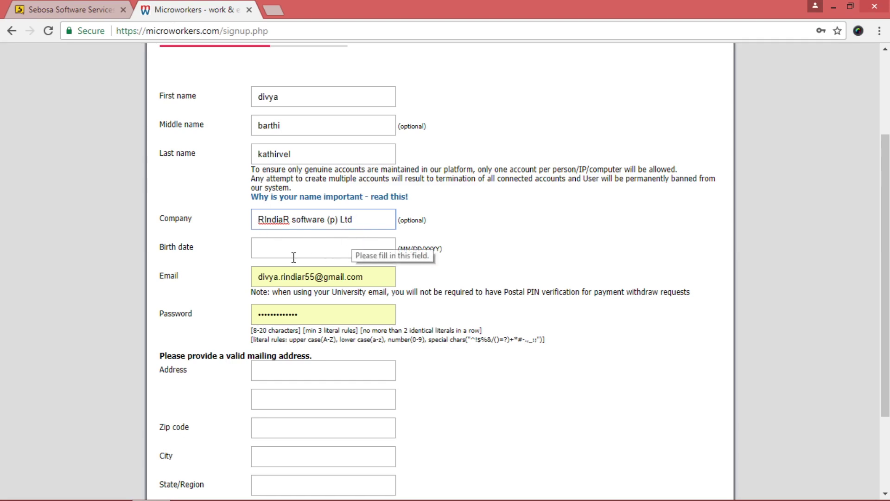
Enter the user's birth date in MM/DD/YYYY format
{"action": "left_click", "coordinate": [278, 253]}
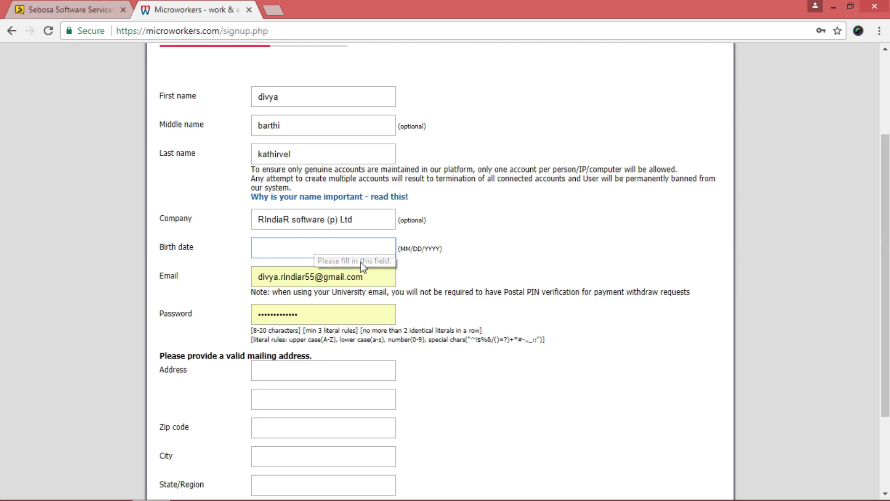
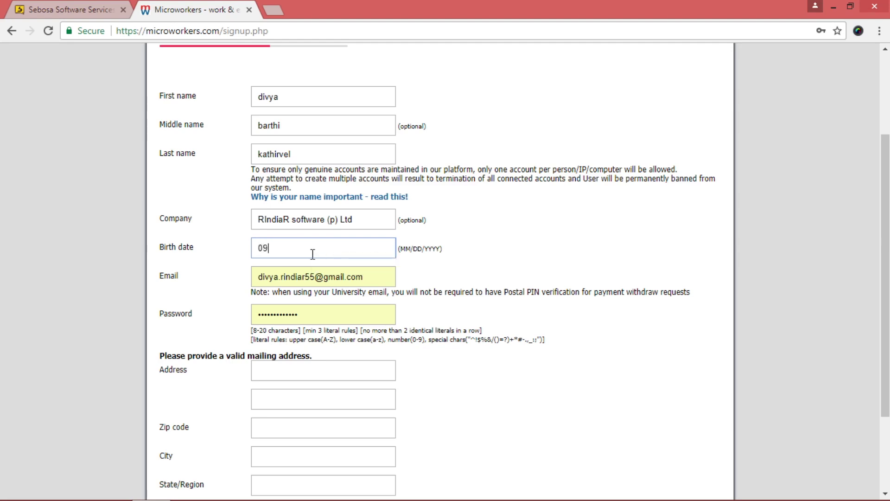
{"action": "scroll", "coordinate": [313, 254], "scroll_direction": "down", "scroll_amount": 3}
Replace the autofilled email address with the user's own Gmail address
{"action": "double_click", "coordinate": [292, 162]}
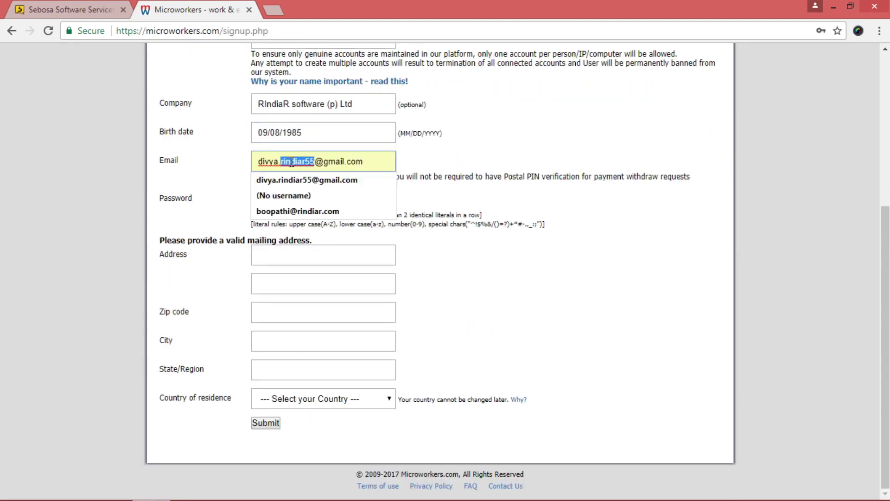
{"action": "left_click_drag", "start_coordinate": [374, 163], "coordinate": [252, 160]}
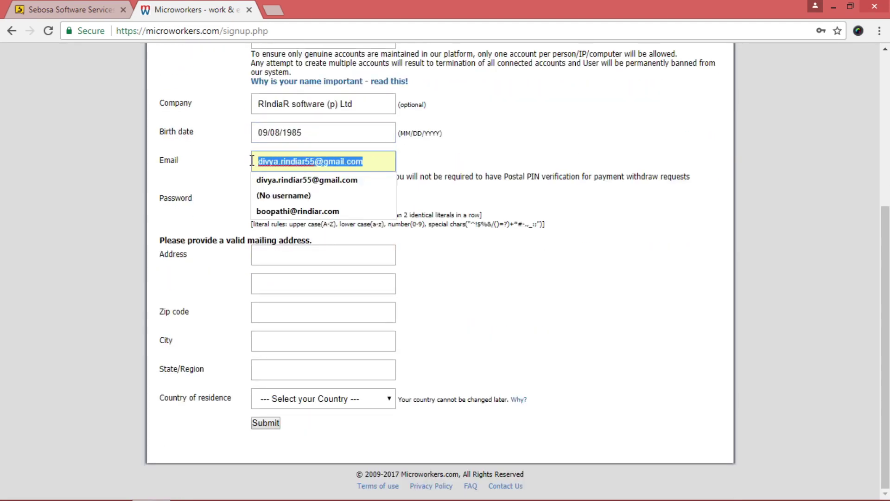
{"action": "key", "text": "BackSpace"}
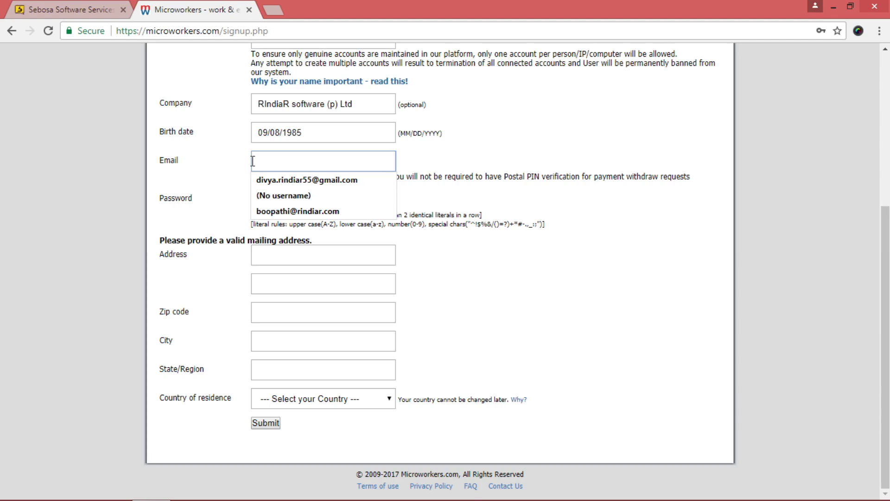
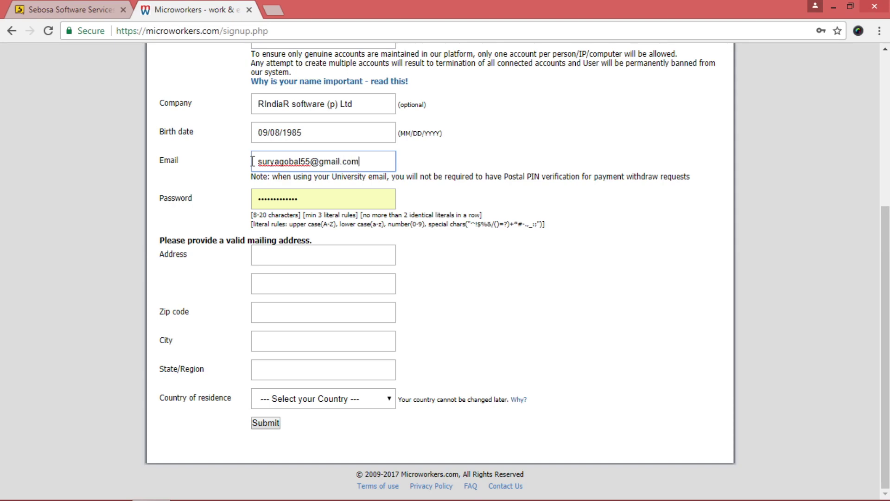
Clear the autofilled password and enter a new account password instead
{"action": "double_click", "coordinate": [278, 195]}
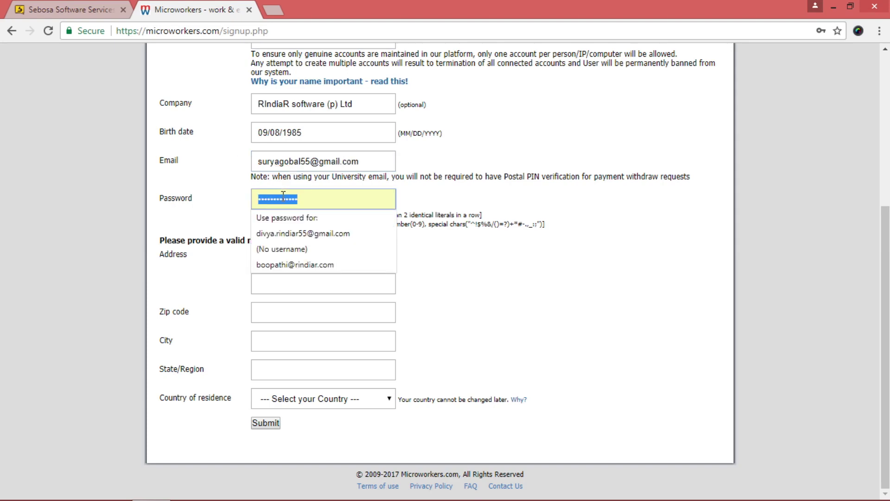
{"action": "key", "text": "BackSpace"}
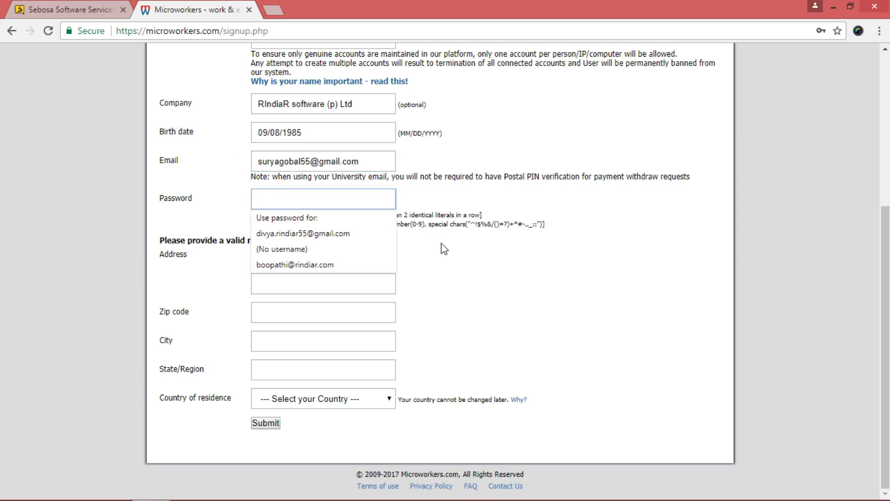
{"action": "left_click", "coordinate": [445, 249]}
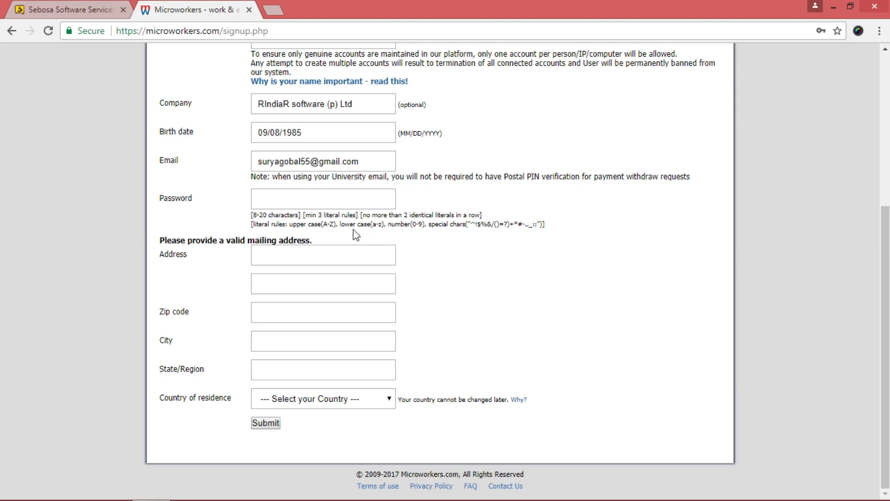
{"action": "left_click", "coordinate": [283, 203]}
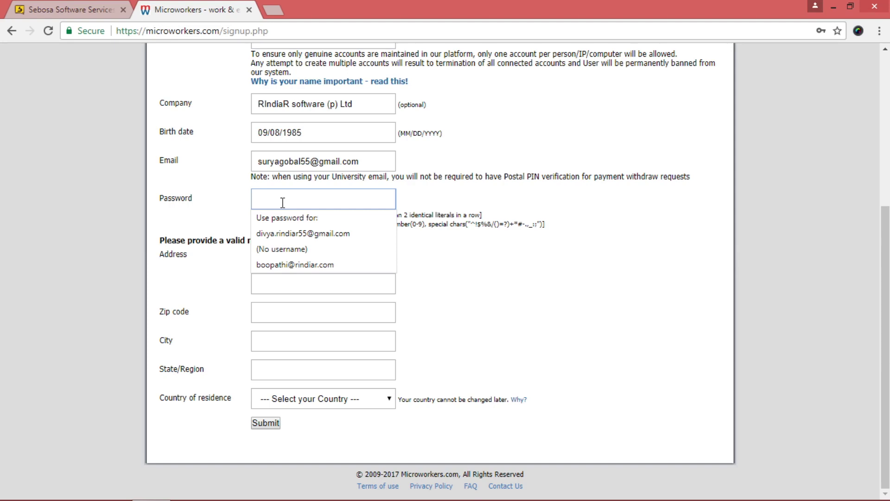
{"action": "type", "text": "••••••••"}
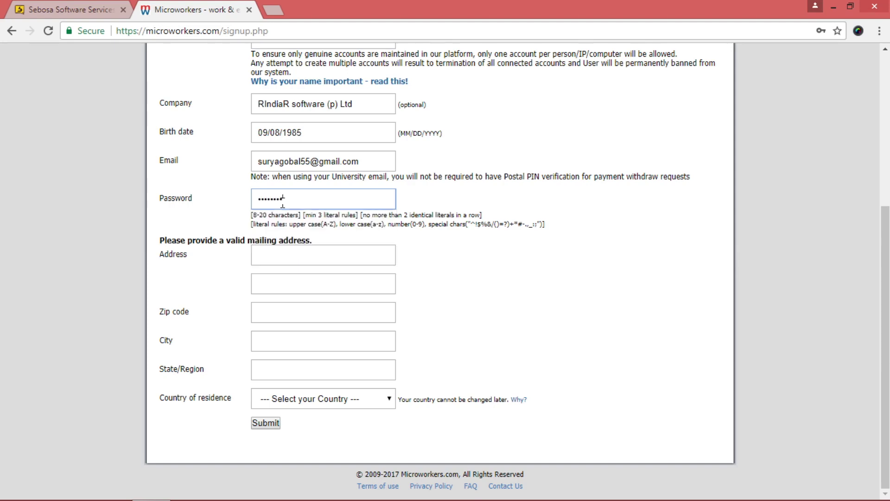
{"action": "key", "text": "BackSpace"}
{"action": "key", "text": "BackSpace"}
{"action": "key", "text": "BackSpace"}
{"action": "key", "text": "BackSpace"}
{"action": "key", "text": "BackSpace"}
{"action": "key", "text": "BackSpace"}
{"action": "key", "text": "BackSpace"}
{"action": "key", "text": "BackSpace"}
{"action": "type", "text": "•••••••••••••"}
{"action": "left_click", "coordinate": [293, 259]}
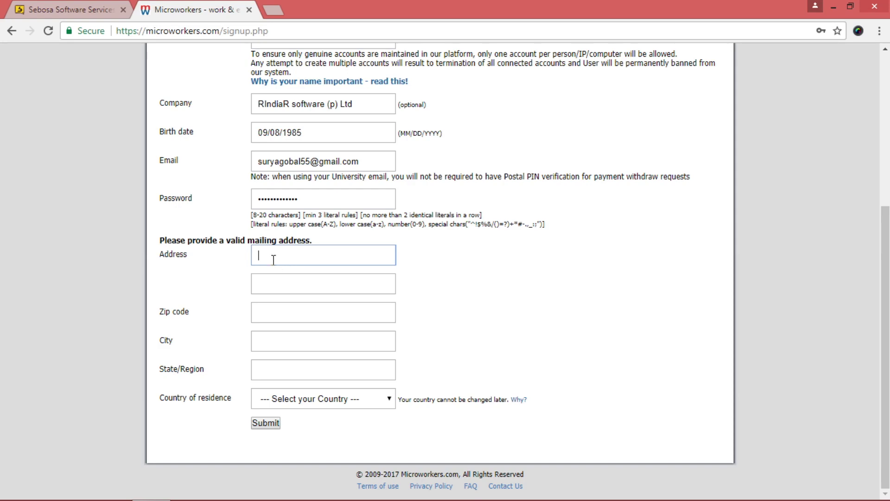
Fill both street address lines with the user's house number, street and area
{"action": "key", "text": "Left"}
{"action": "key", "text": "Left"}
{"action": "key", "text": "Left"}
{"action": "key", "text": "Left"}
{"action": "key", "text": "Left"}
{"action": "key", "text": "Left"}
{"action": "key", "text": "Left"}
{"action": "key", "text": "Left"}
{"action": "key", "text": "Left"}
{"action": "key", "text": "Left"}
{"action": "key", "text": "Left"}
{"action": "key", "text": "Left"}
{"action": "key", "text": "Left"}
{"action": "key", "text": "Left"}
{"action": "key", "text": "Left"}
{"action": "key", "text": "Left"}
{"action": "key", "text": "Left"}
{"action": "key", "text": "Left"}
{"action": "key", "text": "Left"}
{"action": "left_click", "coordinate": [359, 264]}
{"action": "key", "text": "BackSpace"}
{"action": "left_click", "coordinate": [319, 281]}
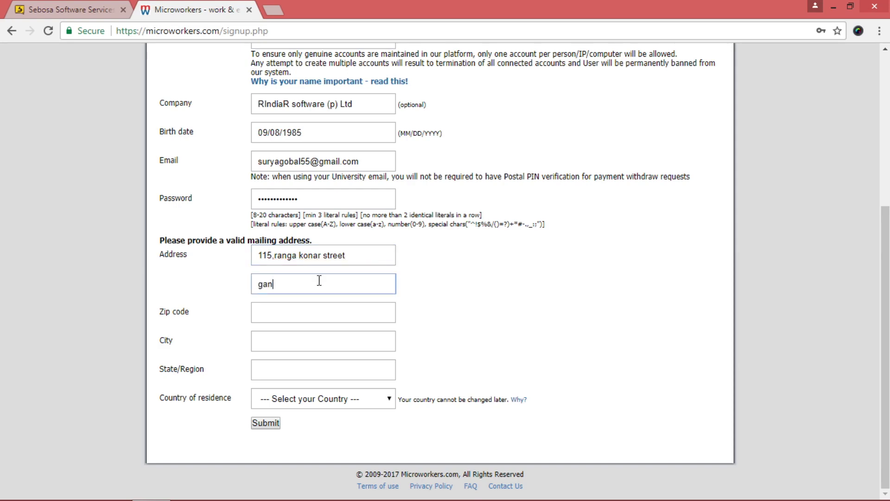
{"action": "left_click_drag", "start_coordinate": [159, 311], "coordinate": [196, 317]}
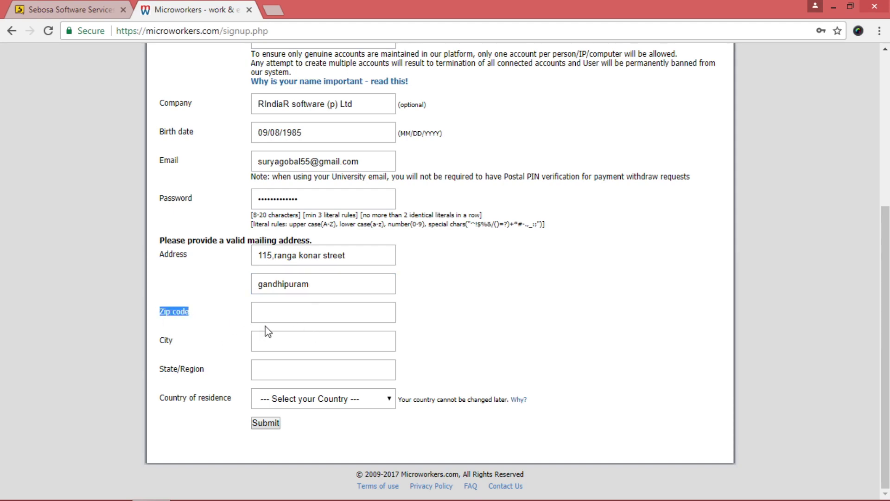
Fill in the user's zip code, city and state/region
{"action": "left_click", "coordinate": [275, 315]}
{"action": "type", "text": "6"}
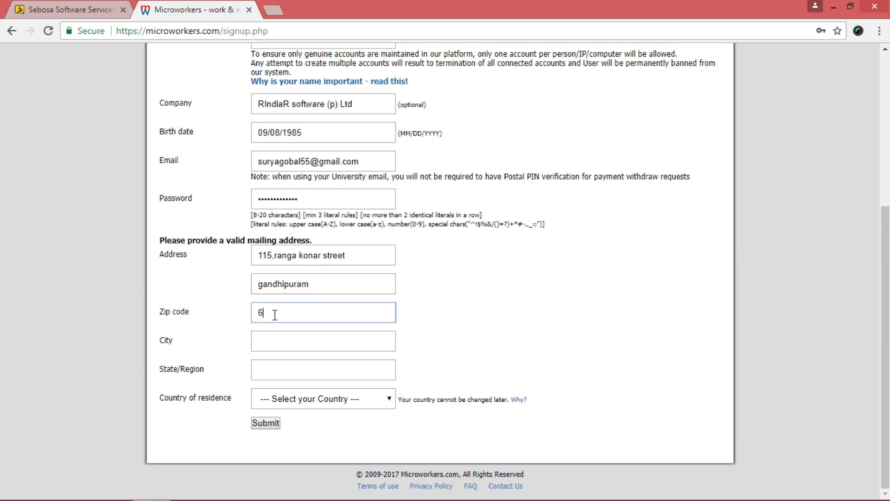
{"action": "type", "text": "41009"}
{"action": "left_click", "coordinate": [308, 345]}
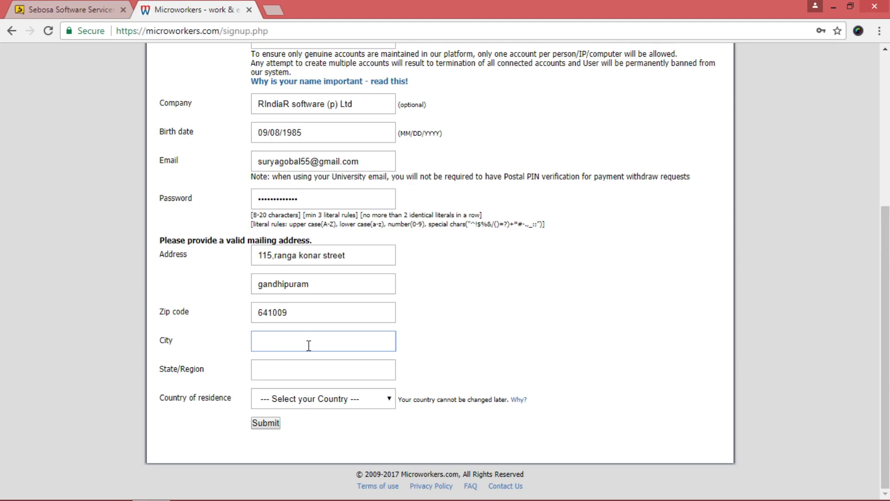
{"action": "type", "text": "combatore"}
{"action": "left_click", "coordinate": [327, 367]}
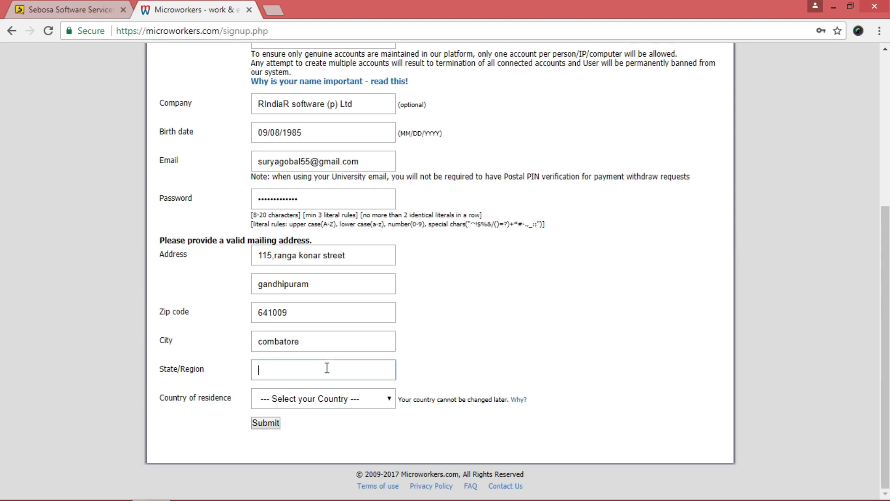
{"action": "type", "text": "tamilnadu"}
Select India from the Country of residence dropdown
{"action": "left_click", "coordinate": [332, 397]}
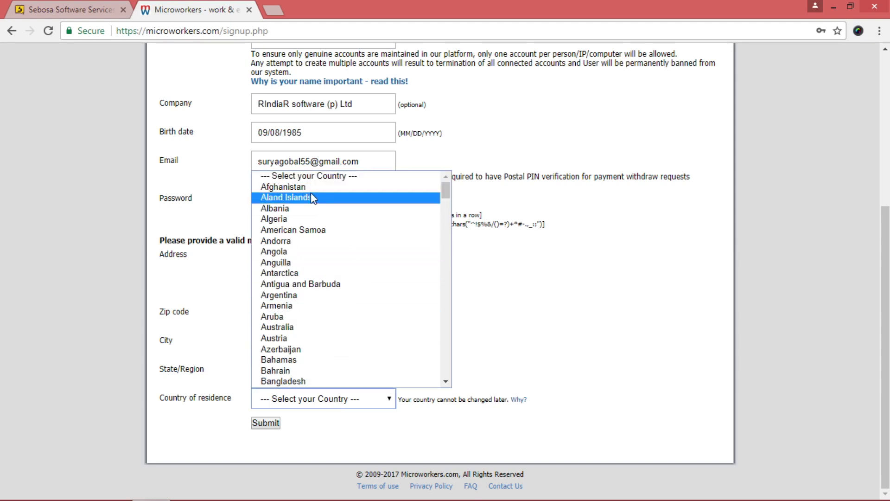
{"action": "left_click_drag", "start_coordinate": [445, 194], "coordinate": [447, 234]}
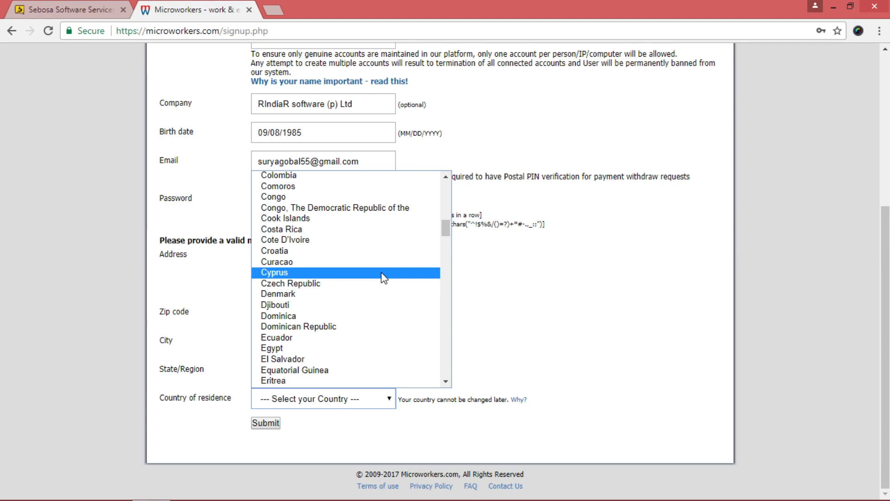
{"action": "type", "text": "in"}
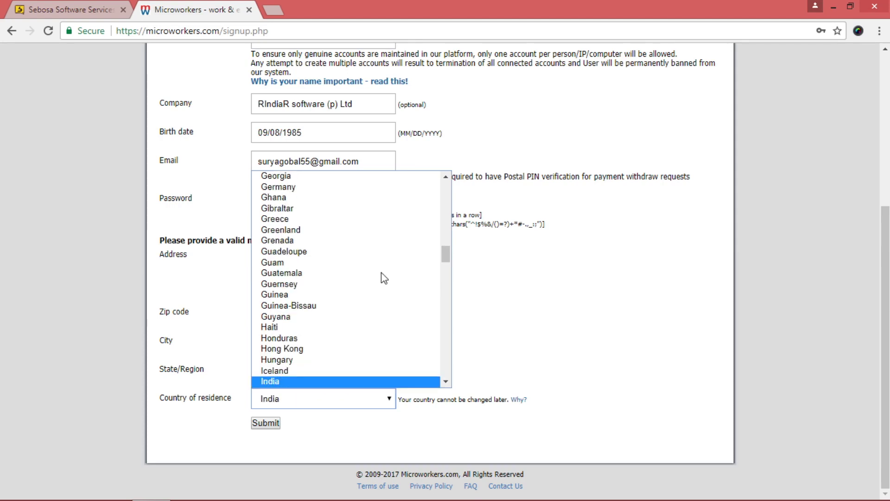
{"action": "key", "text": "Return"}
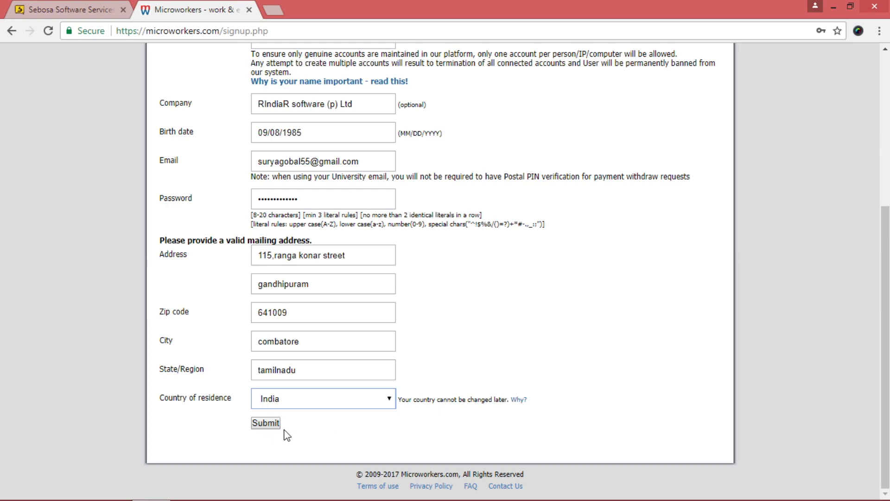
{"action": "scroll", "coordinate": [309, 435], "scroll_direction": "up", "scroll_amount": 5}
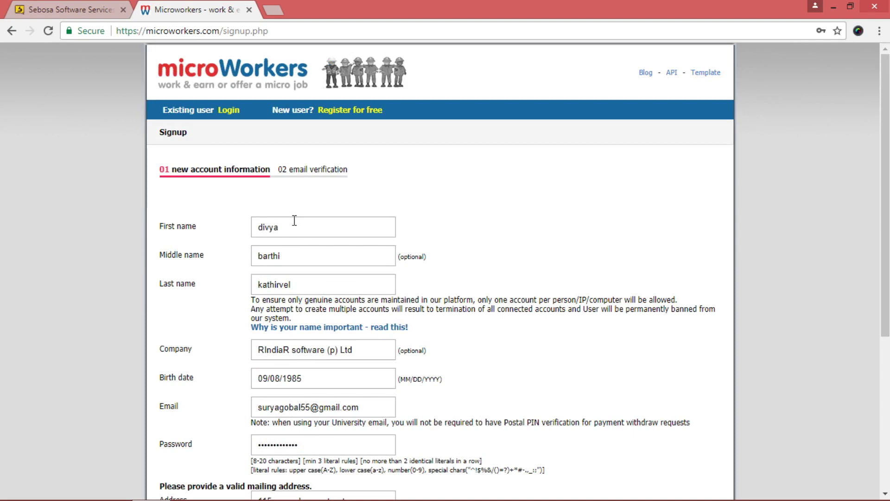
{"action": "scroll", "coordinate": [294, 220], "scroll_direction": "down", "scroll_amount": 3}
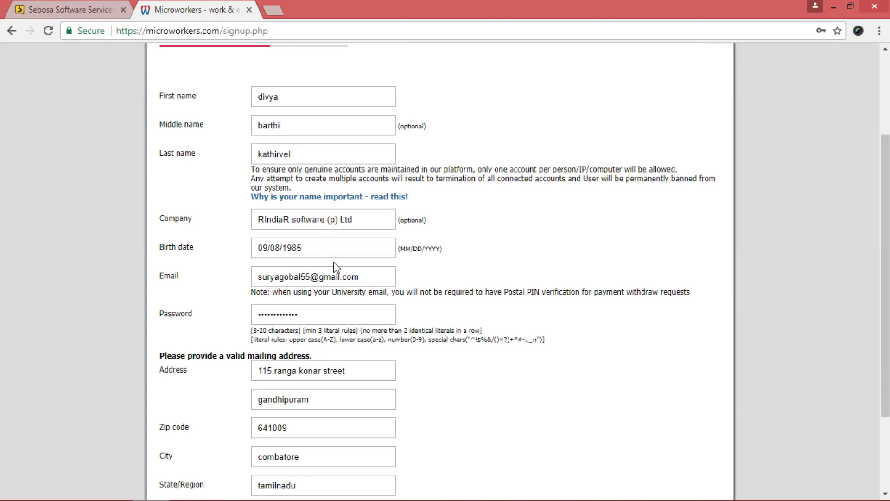
{"action": "scroll", "coordinate": [335, 267], "scroll_direction": "down", "scroll_amount": 2}
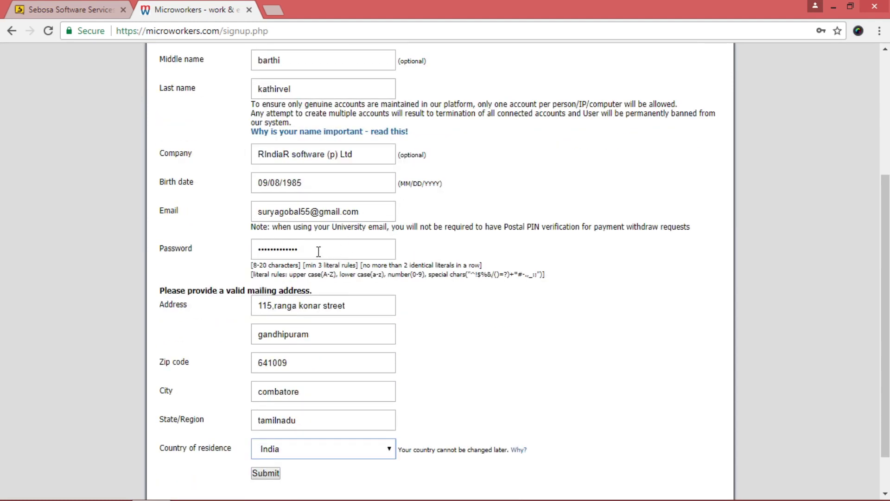
{"action": "scroll", "coordinate": [353, 324], "scroll_direction": "down", "scroll_amount": 1}
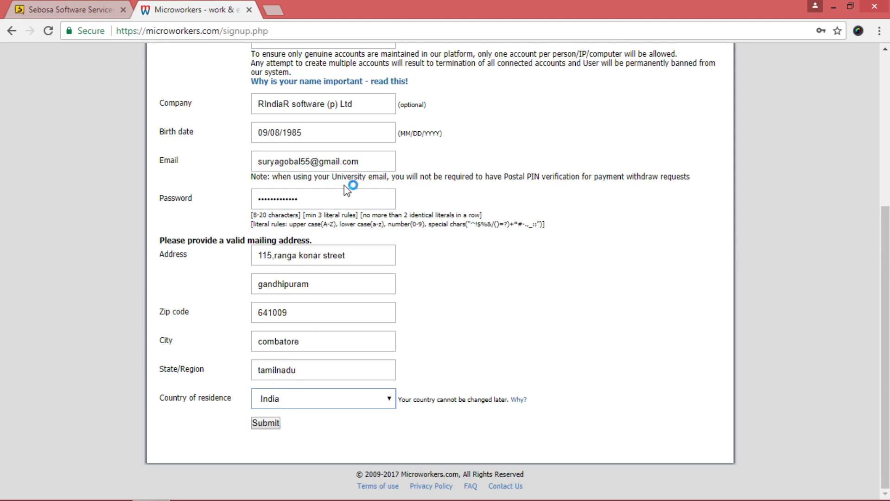
{"action": "scroll", "coordinate": [368, 288], "scroll_direction": "up", "scroll_amount": 5}
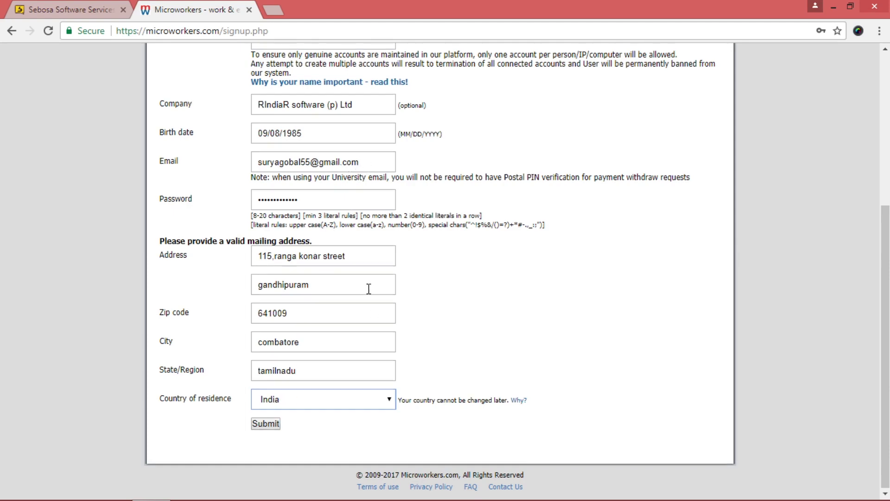
{"action": "scroll", "coordinate": [352, 277], "scroll_direction": "down", "scroll_amount": 1}
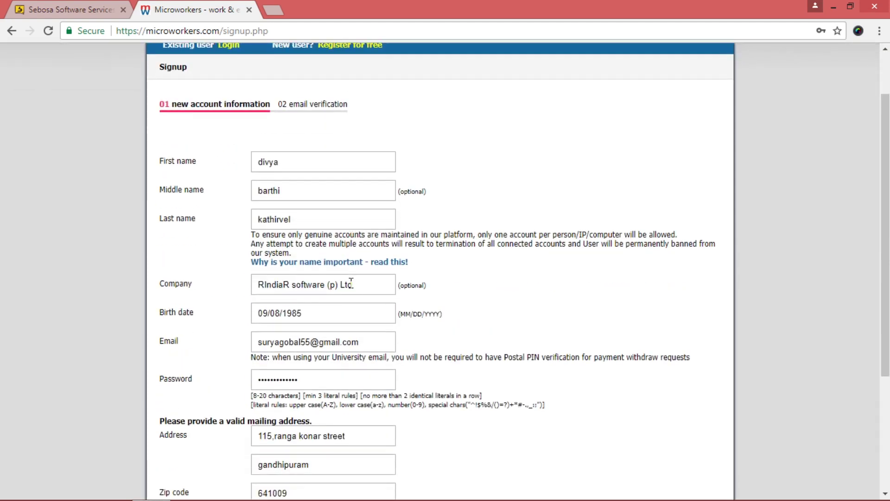
{"action": "scroll", "coordinate": [351, 283], "scroll_direction": "down", "scroll_amount": 4}
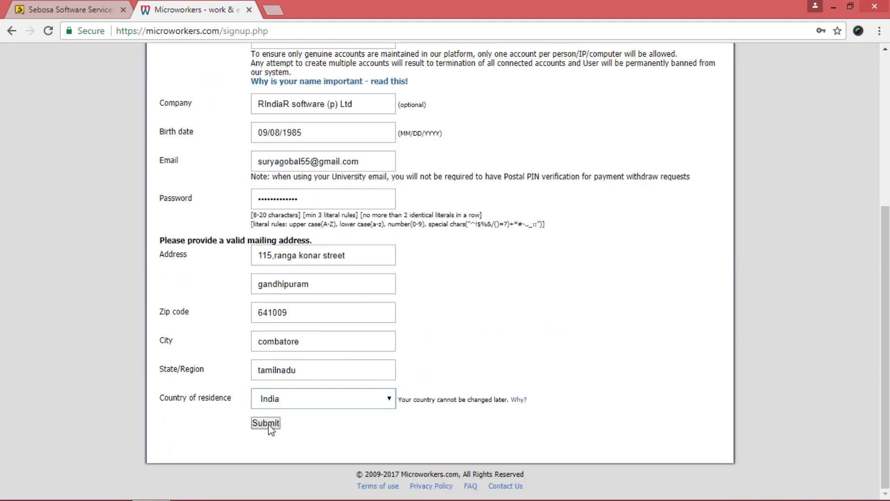
Submit the signup form and dismiss the browser's save-password prompt
{"action": "left_click", "coordinate": [269, 424]}
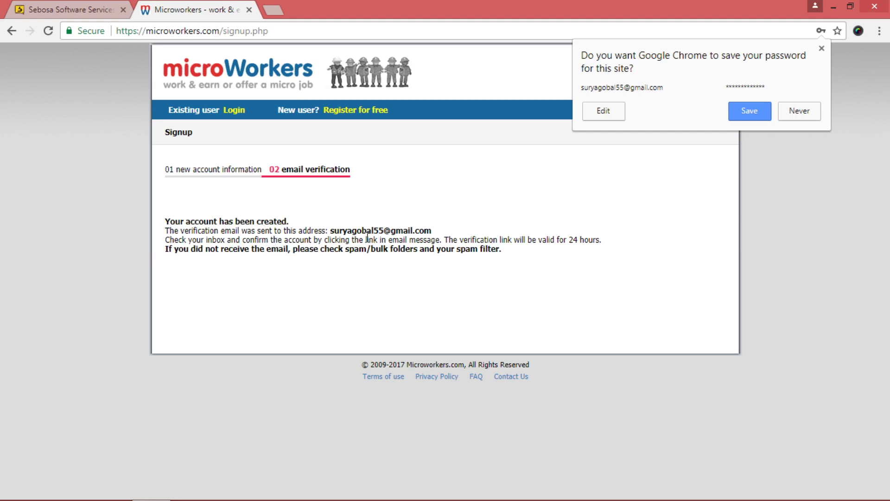
{"action": "left_click_drag", "start_coordinate": [170, 232], "coordinate": [516, 262]}
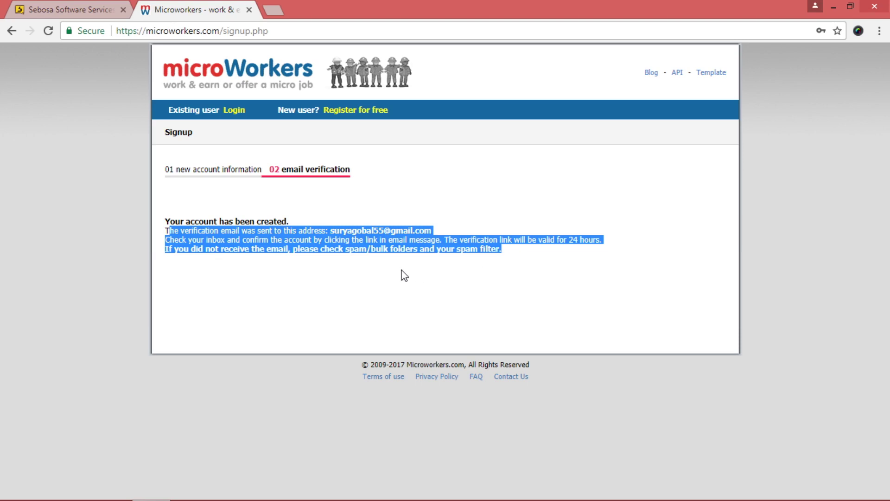
{"action": "left_click", "coordinate": [395, 201]}
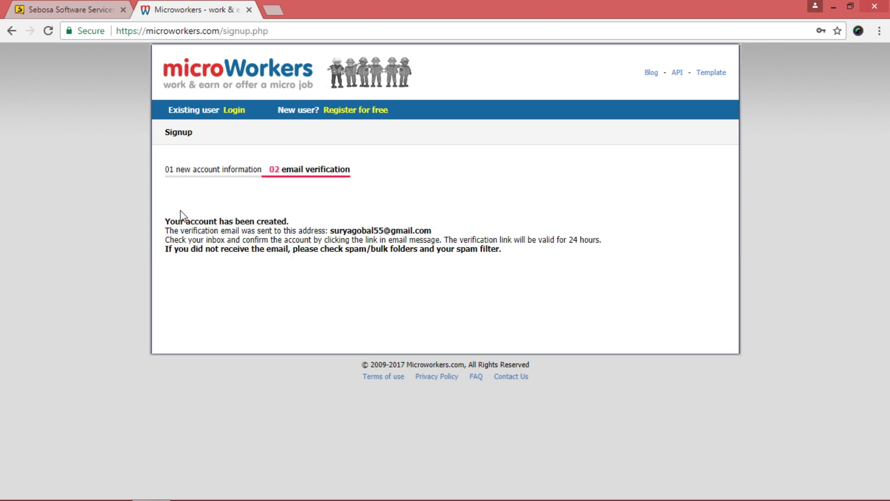
{"action": "left_click_drag", "start_coordinate": [181, 225], "coordinate": [501, 271]}
{"action": "left_click", "coordinate": [505, 272]}
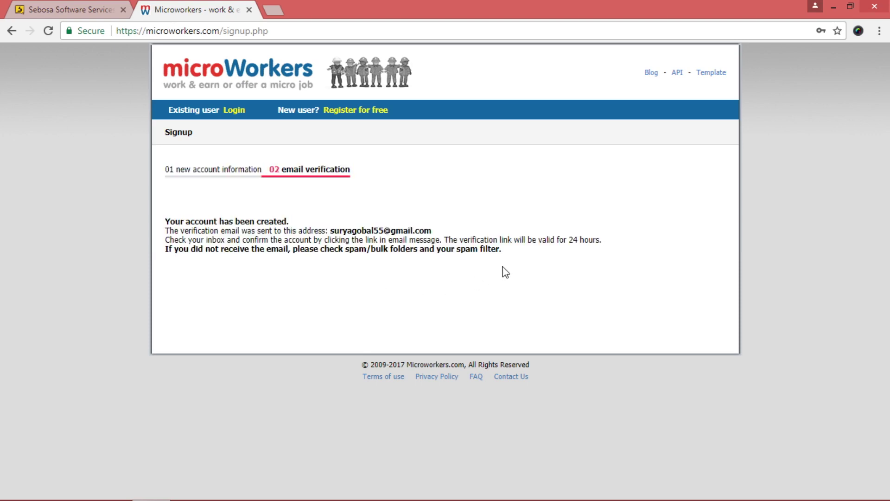